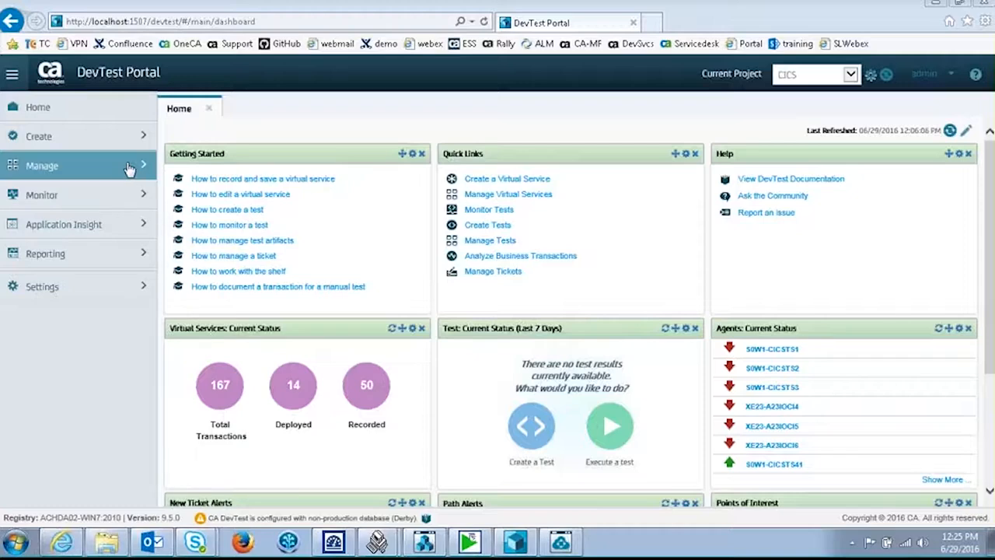
Step: Open the Copybook Bundles list from the Manage section of the sidebar
click(137, 168)
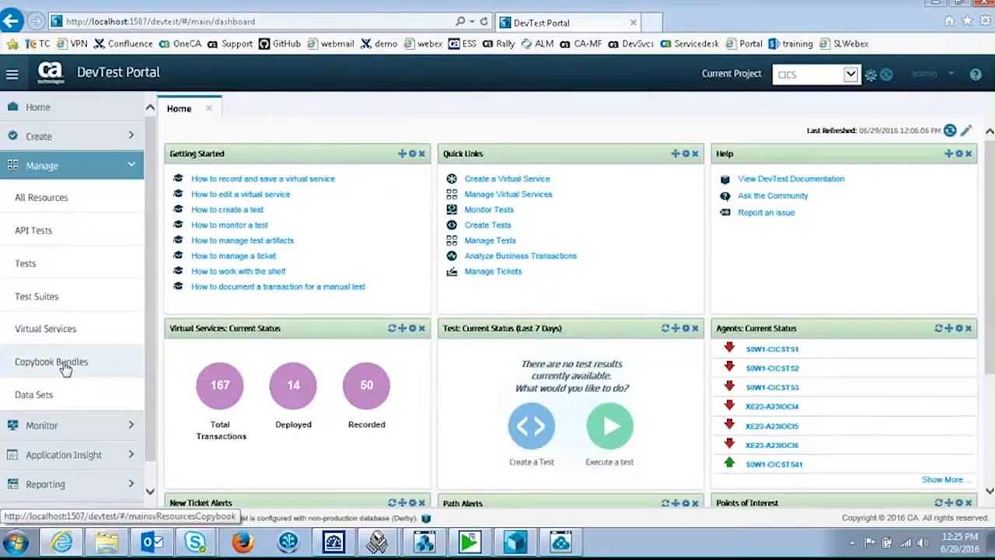
click(66, 369)
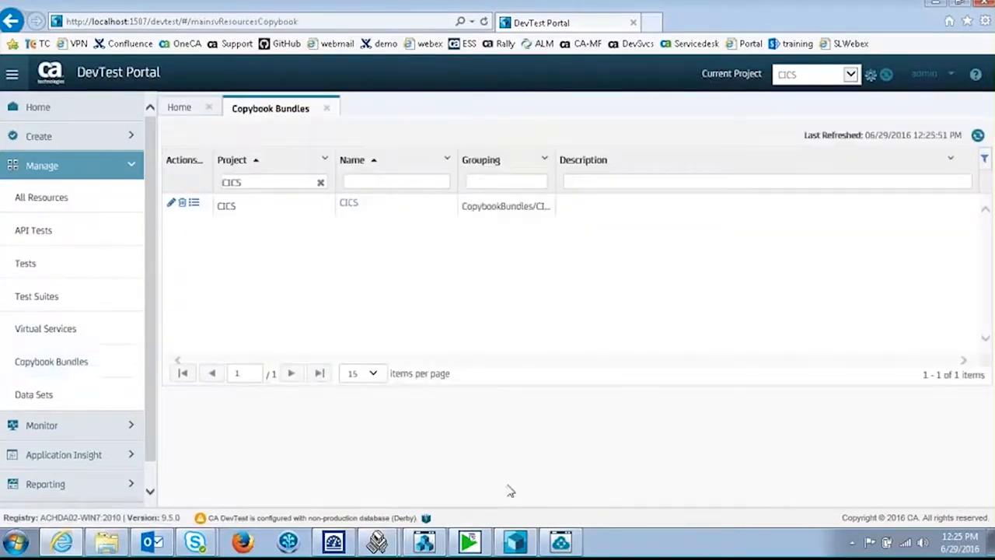
Step: Open the CICS copybook bundle and scroll through its copybook files
click(349, 204)
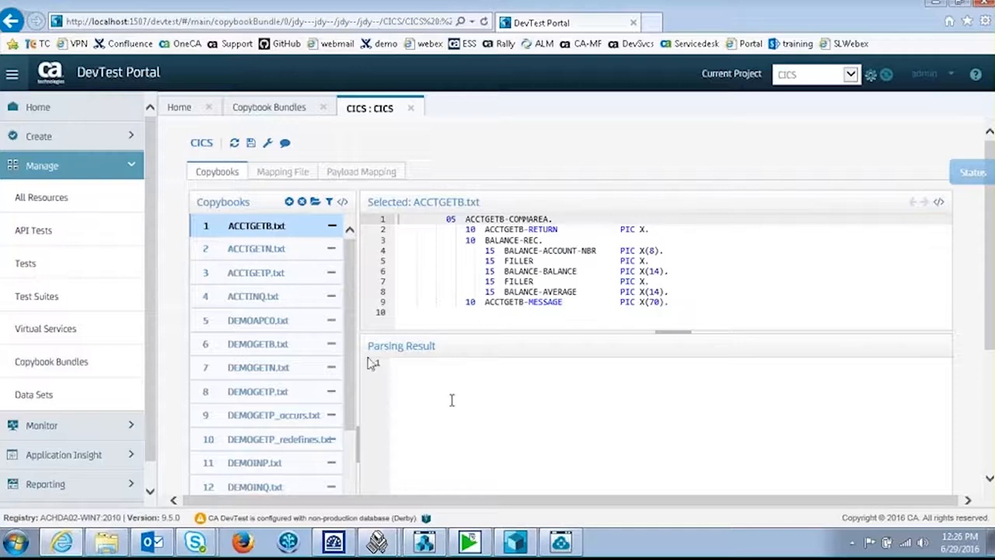
scroll(348, 364, down, 1)
drag(348, 364, 347, 335)
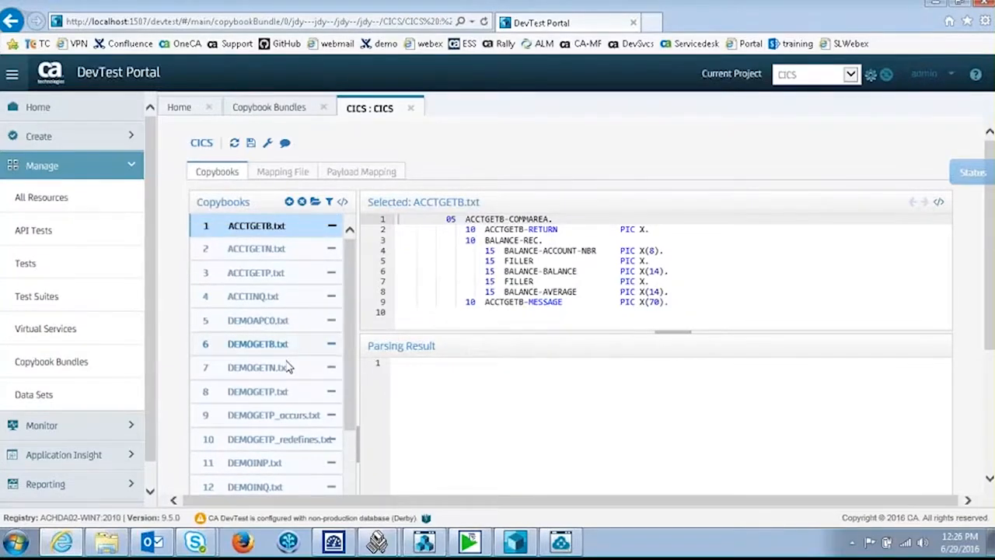
Step: Select DEMOGETN.txt and parse it into XML with item names, pictures, positions and lengths
click(258, 368)
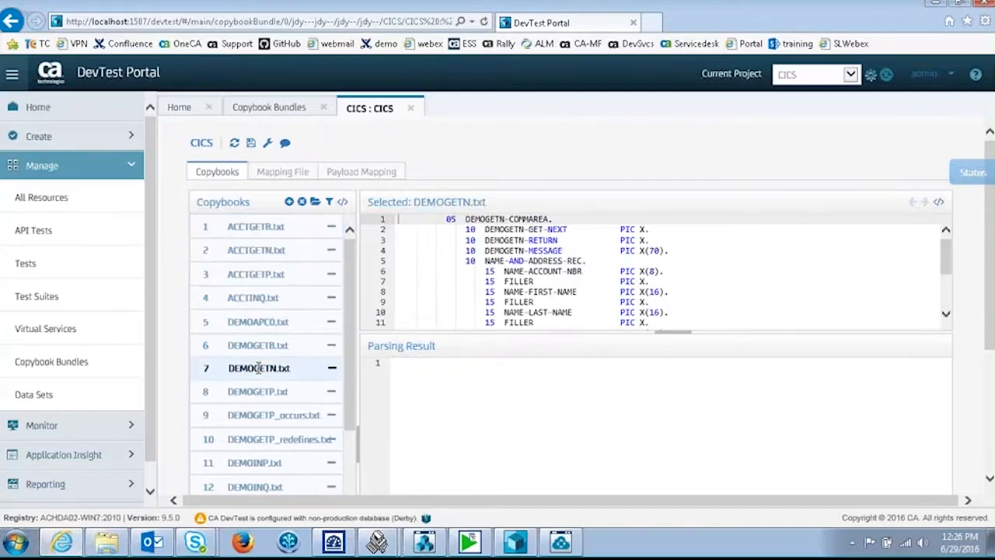
drag(673, 337, 670, 358)
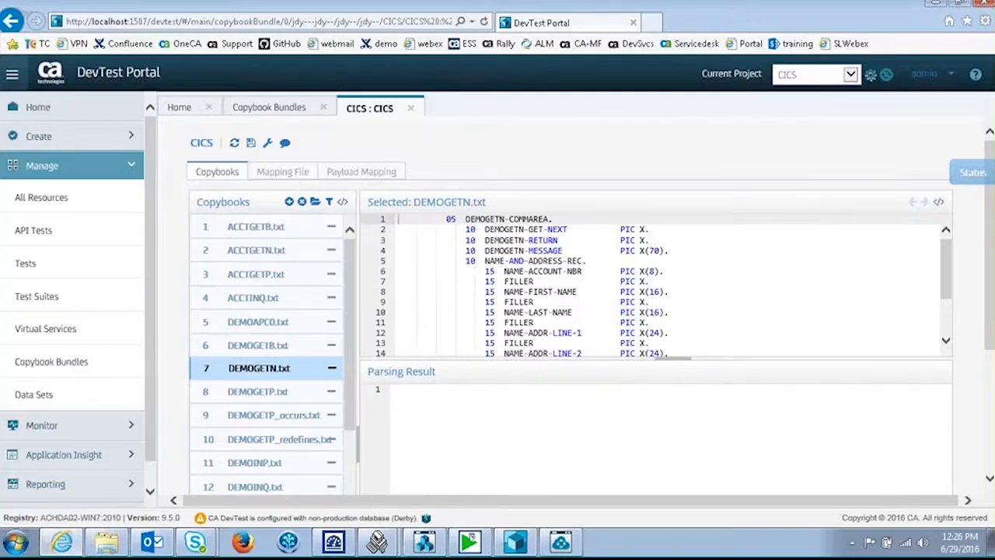
click(939, 204)
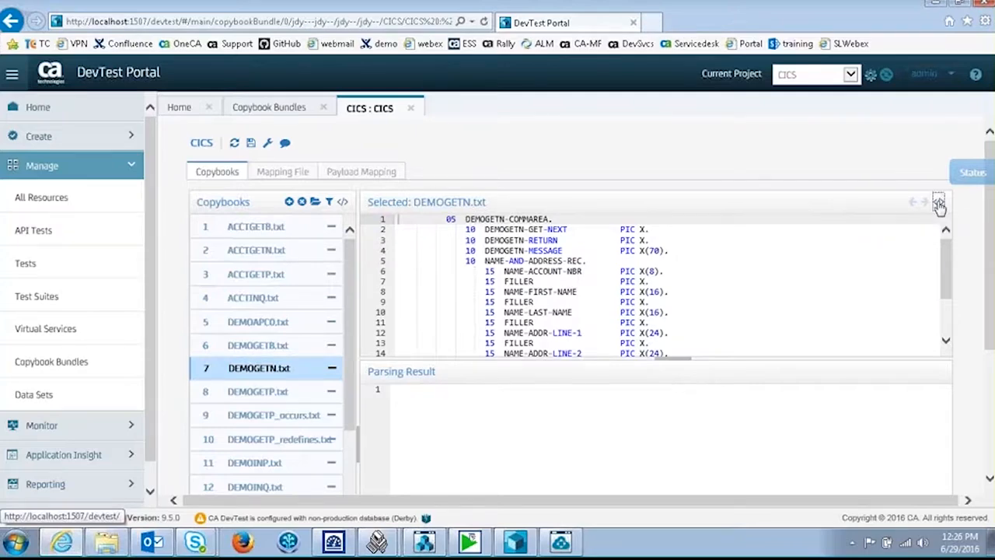
scroll(988, 260, down, 1)
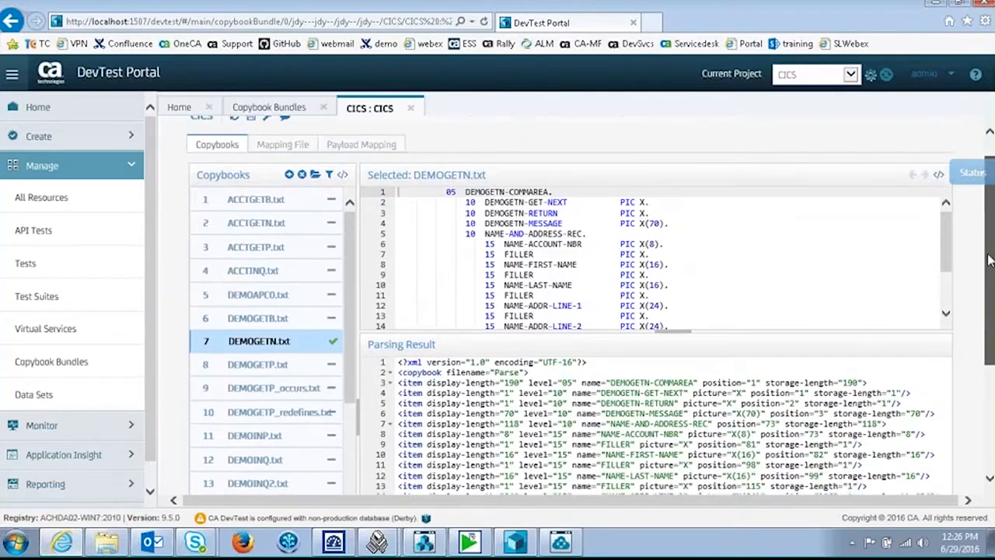
scroll(987, 344, down, 2)
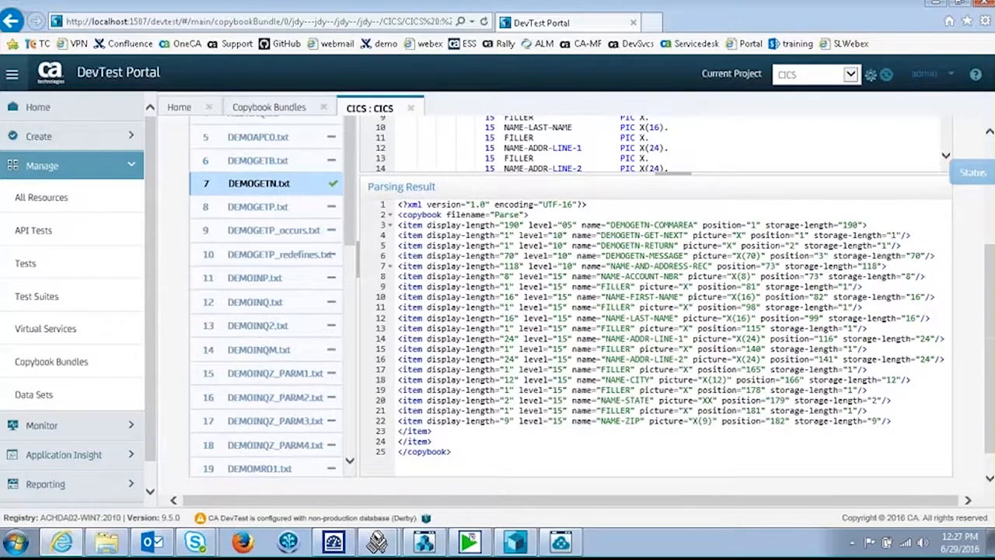
double_click(504, 225)
drag(512, 225, 519, 225)
drag(990, 276, 992, 172)
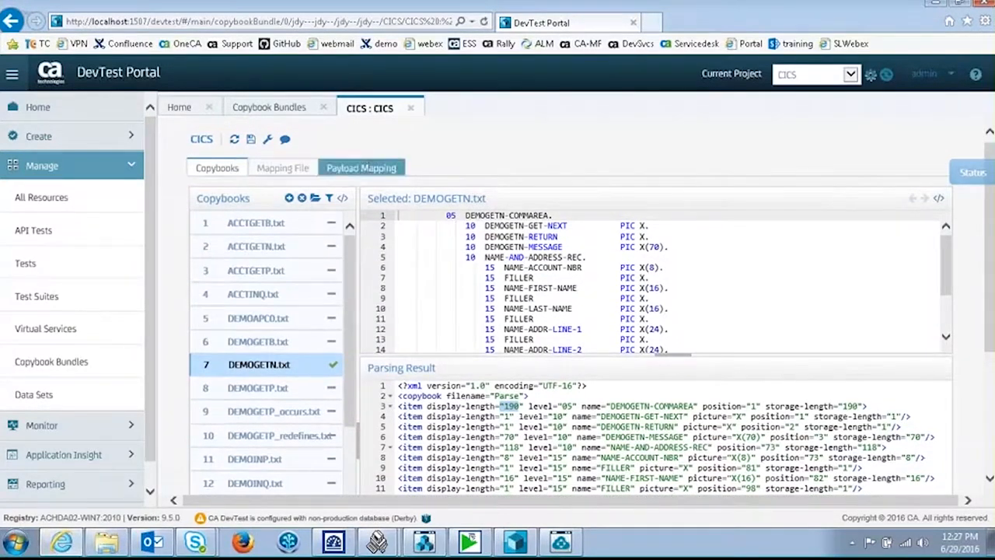
Step: Switch to Payload Mapping and select mapping entry 29 DEMOGETN
click(361, 170)
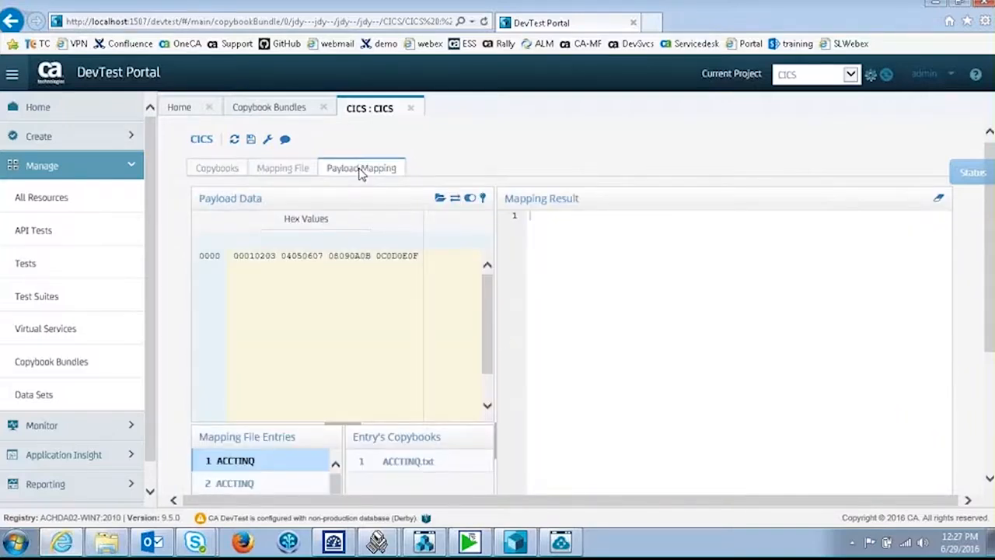
drag(993, 300, 993, 365)
drag(486, 206, 493, 231)
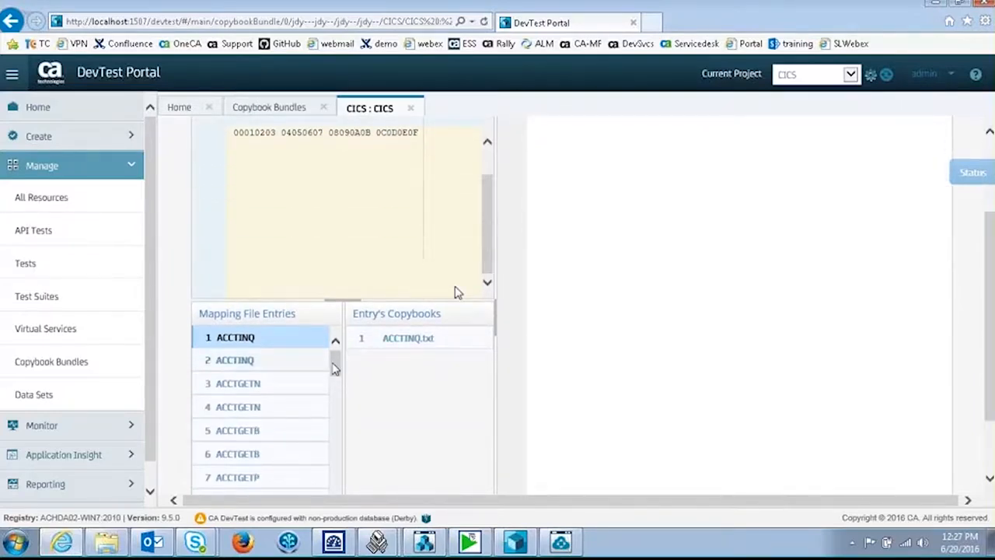
drag(334, 368, 337, 435)
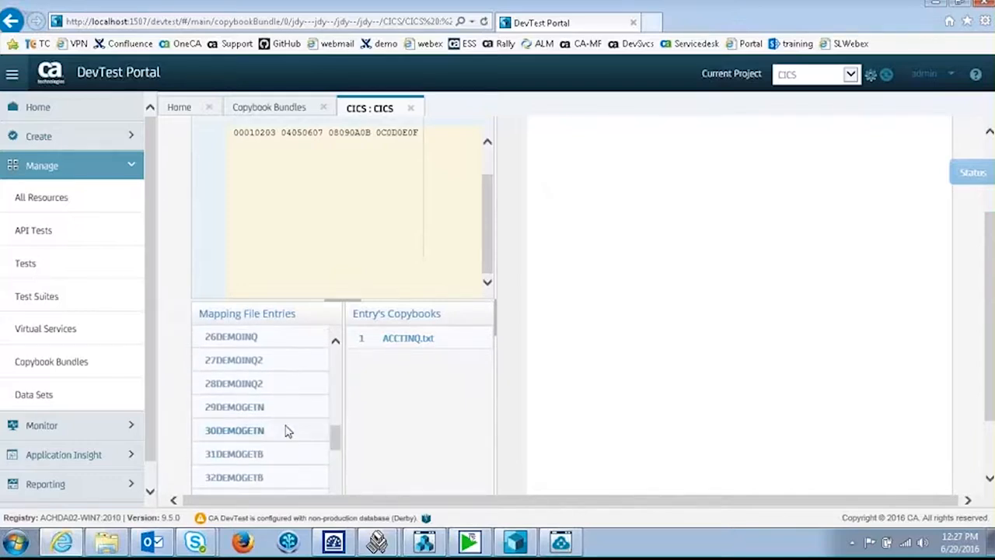
click(247, 406)
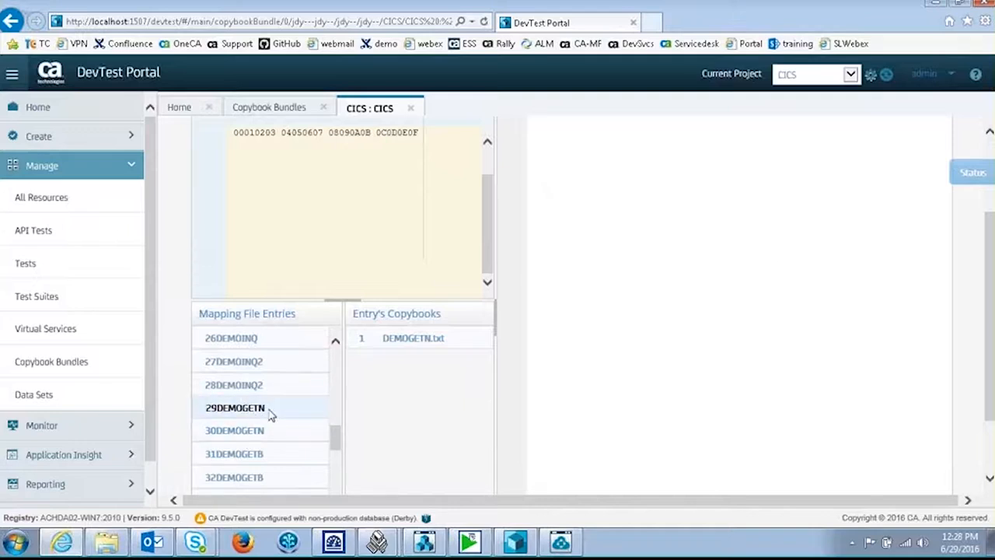
click(270, 415)
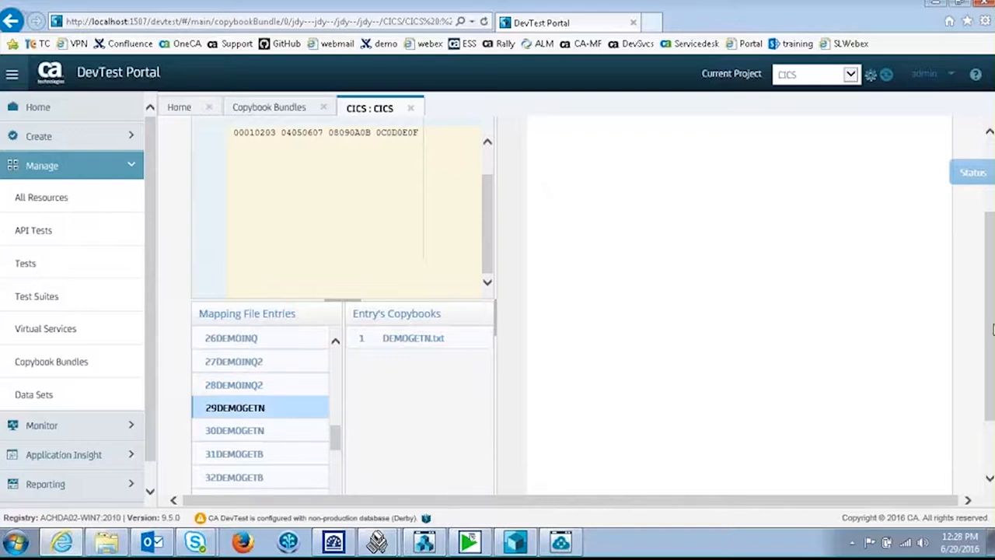
scroll(992, 330, up, 3)
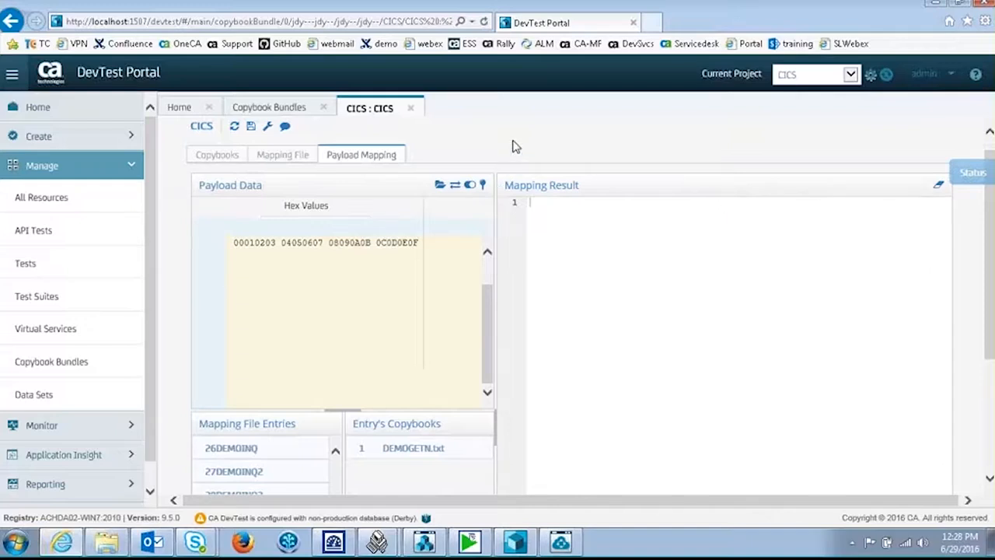
Step: Import demogetn.byte as payload data and map it onto the DEMOGETN copybook
click(439, 186)
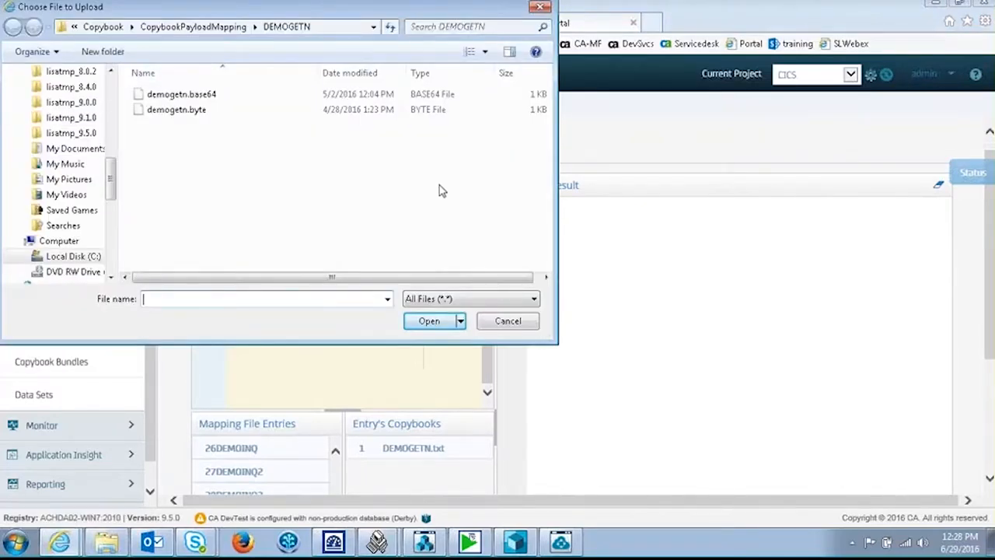
click(186, 110)
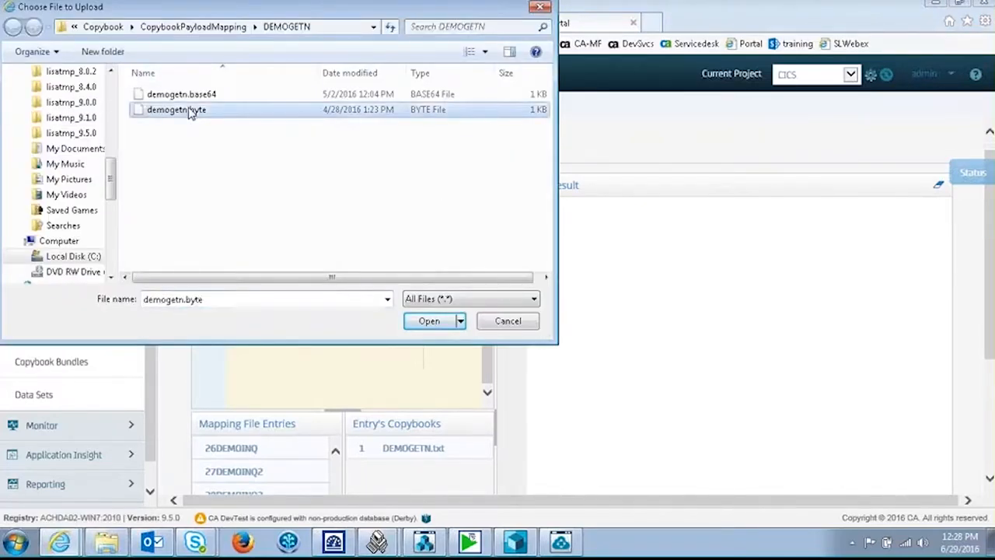
click(432, 323)
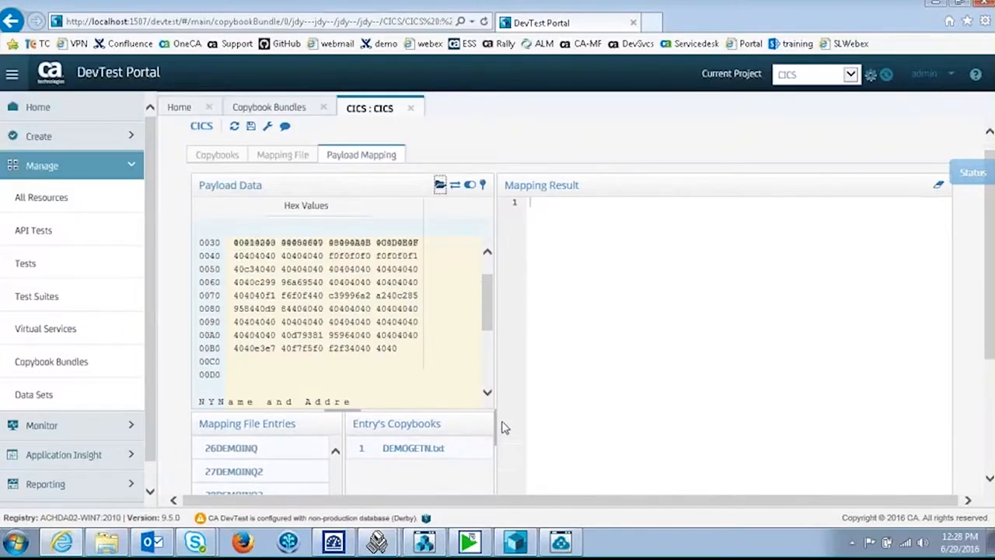
drag(492, 426, 644, 427)
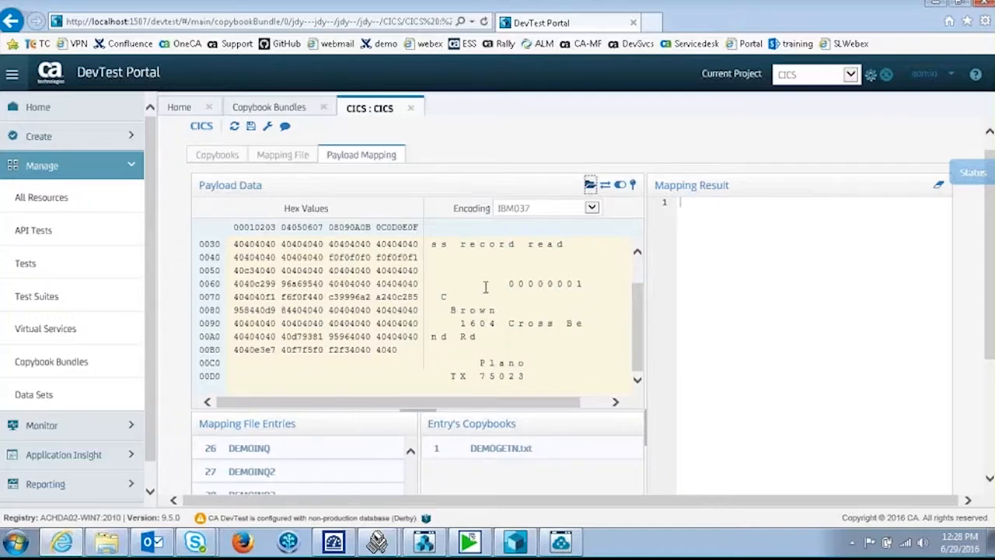
drag(640, 320, 645, 287)
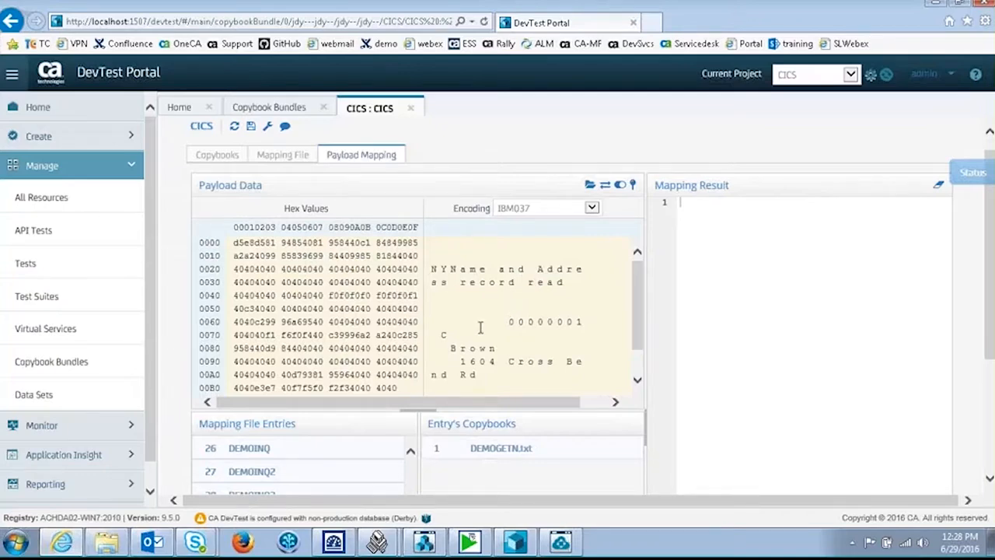
click(633, 186)
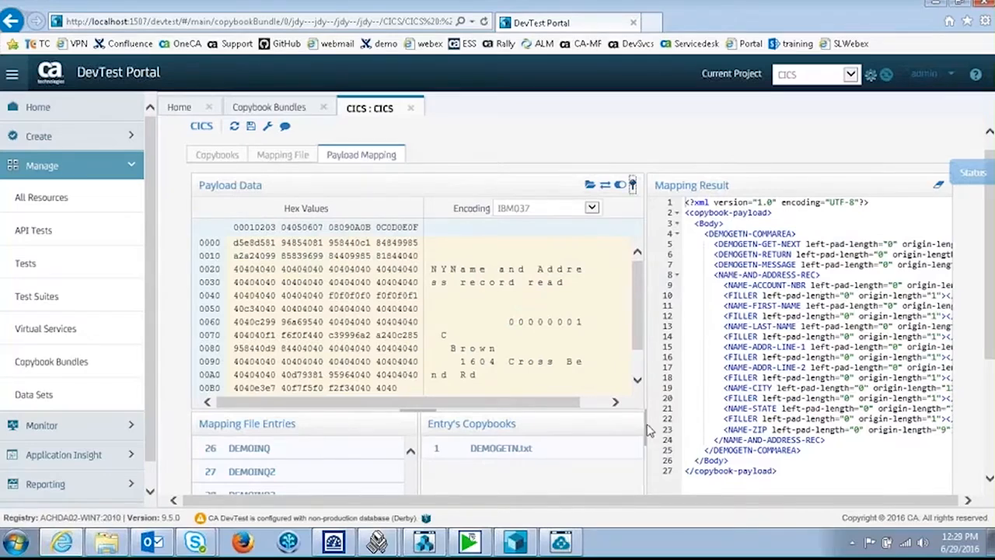
Step: Collapse the sidebar, widen the Mapping Result, and highlight the account number 00000001 and last name
click(13, 76)
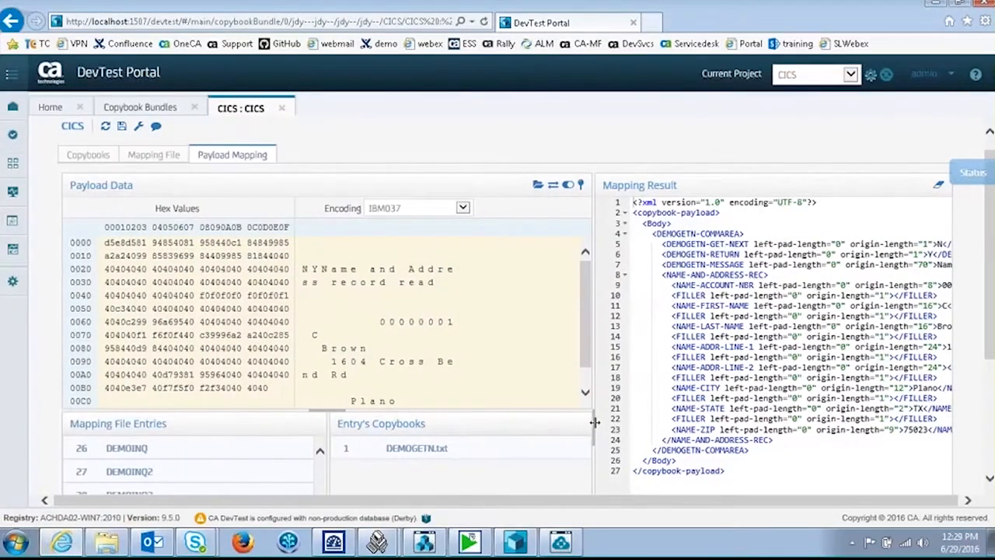
drag(577, 426, 359, 391)
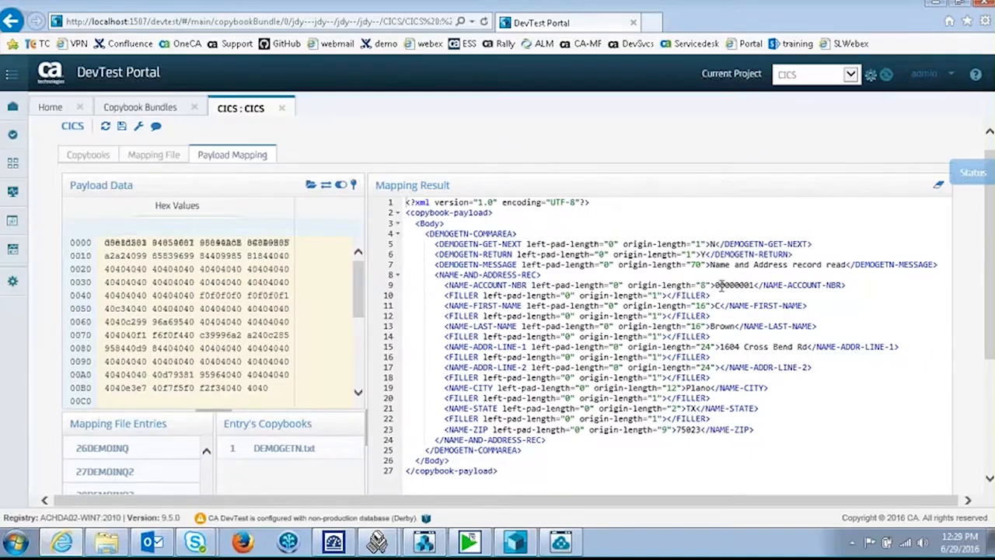
drag(715, 284, 755, 284)
click(710, 327)
double_click(712, 326)
drag(483, 429, 510, 418)
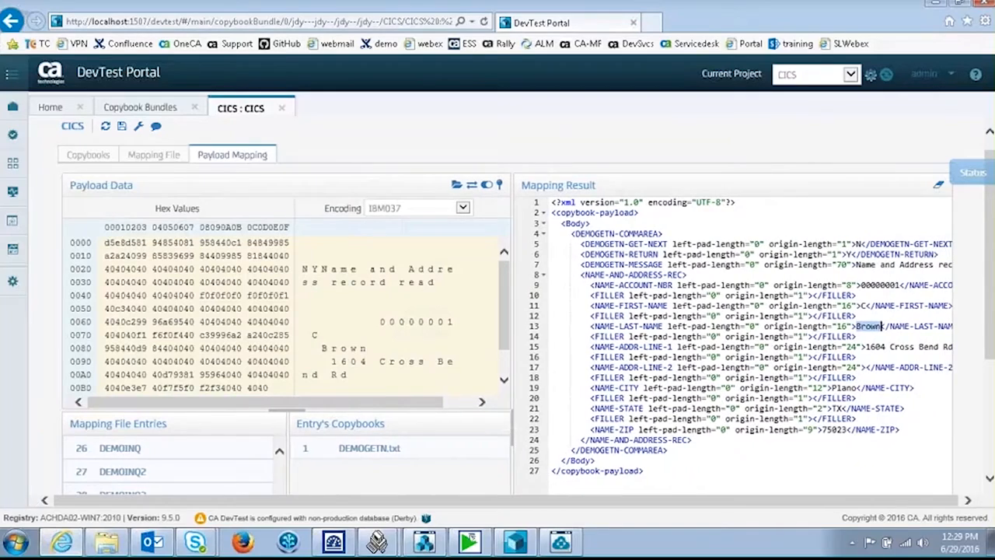
Step: Replace the payload data by importing the demogetn.base64 file
click(457, 185)
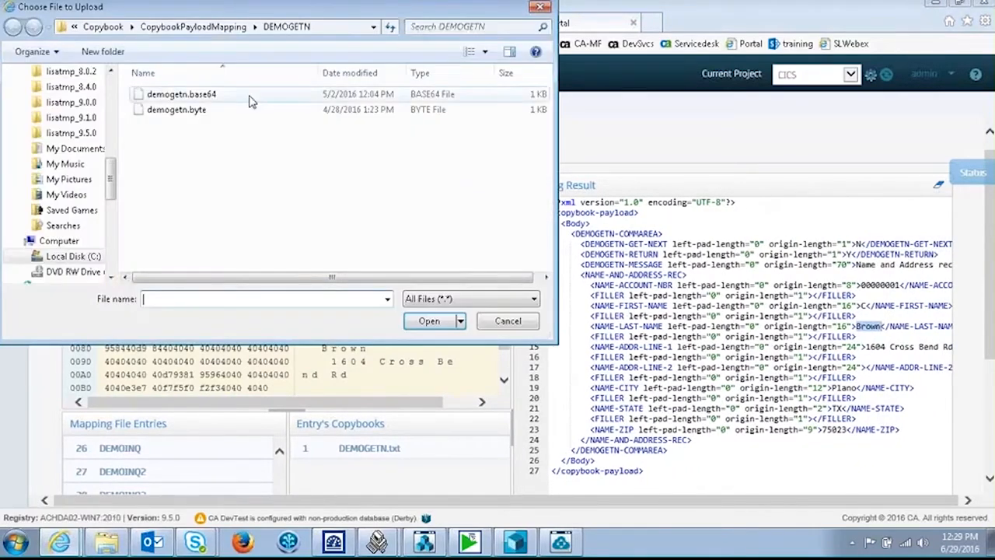
click(228, 98)
click(431, 320)
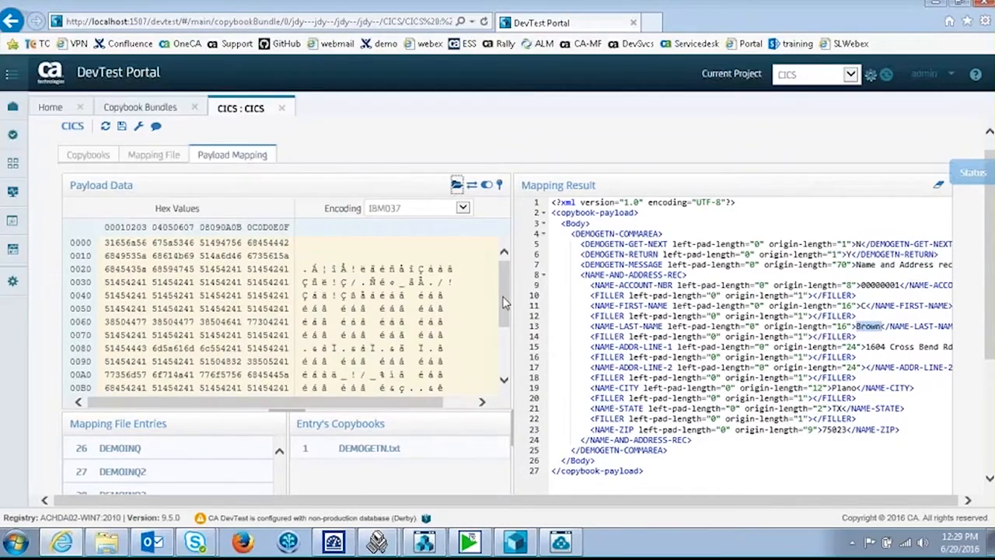
mouse_move(511, 420)
mouse_down()
mouse_move(492, 416)
mouse_move(506, 416)
mouse_up()
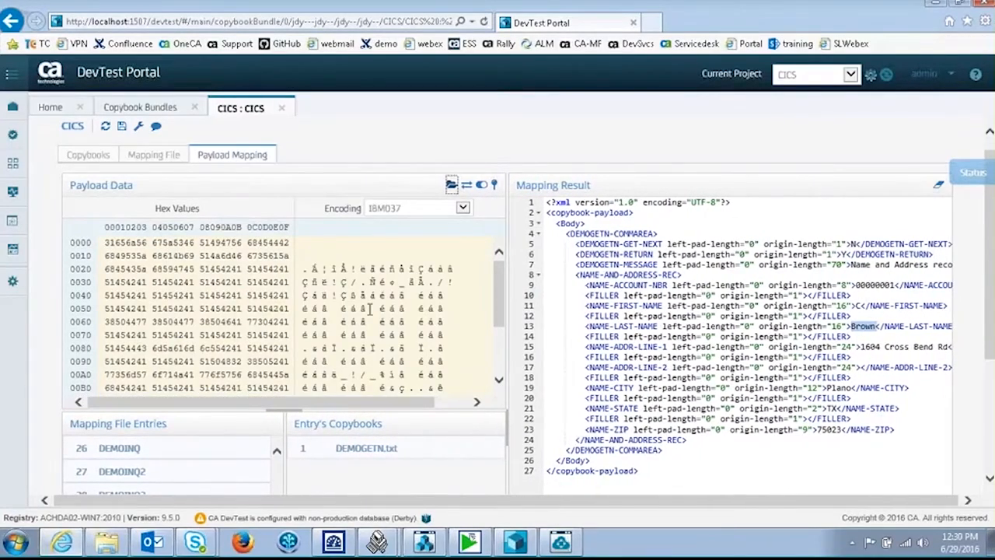
Step: Convert the base64 payload to raw bytes and widen the Mapping Result panel
click(466, 187)
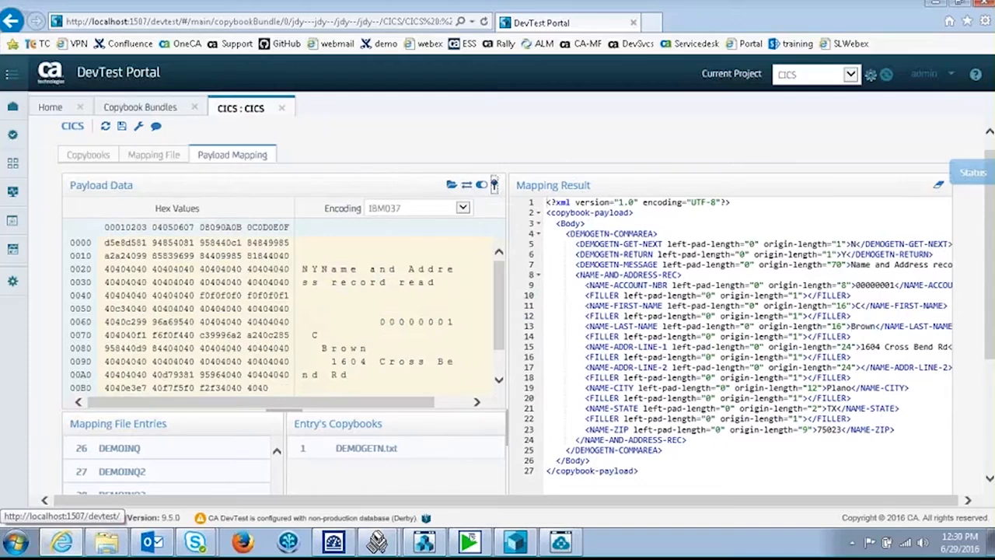
drag(509, 437, 441, 436)
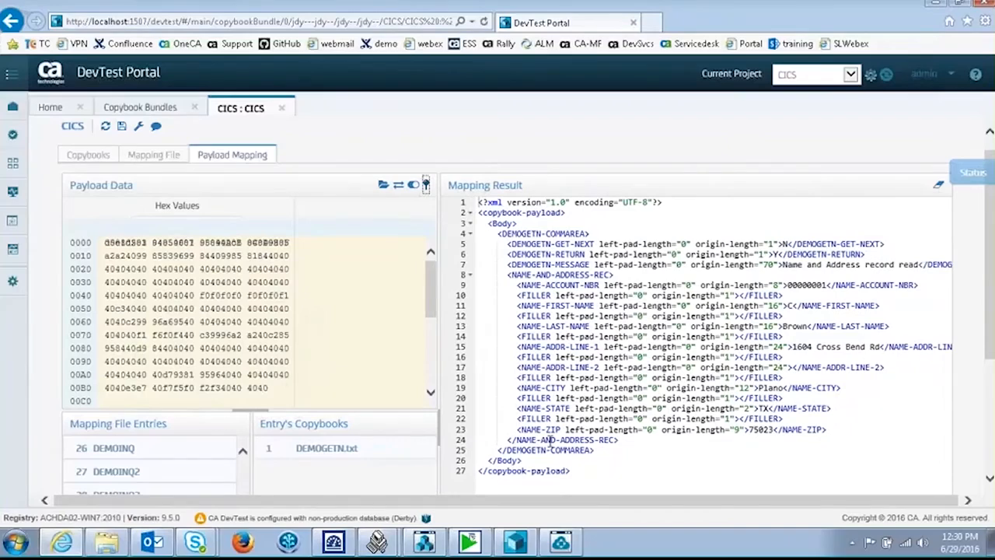